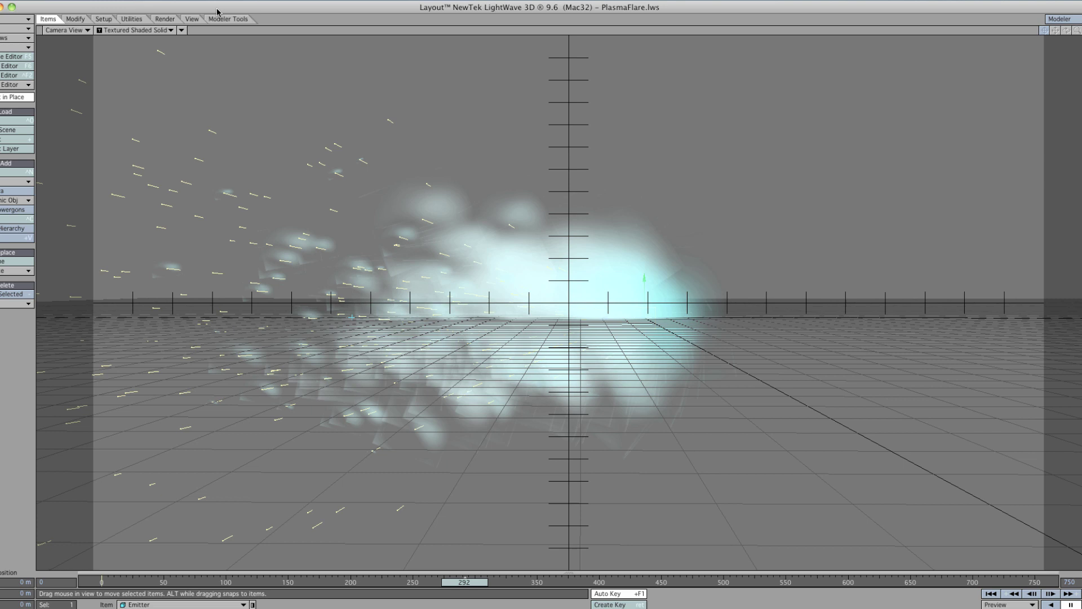
Switch to the Finder preview of VentingPlasma.mov and enlarge it to examine the finished plasma effect.
{"action": "key", "text": "super+Tab"}
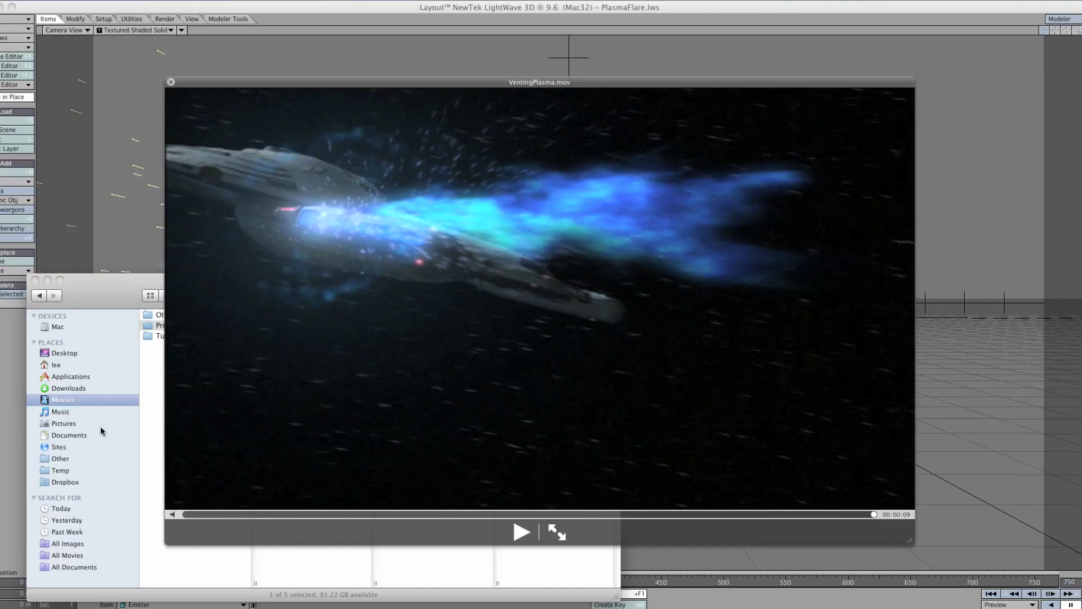
{"action": "key", "text": "super+equal"}
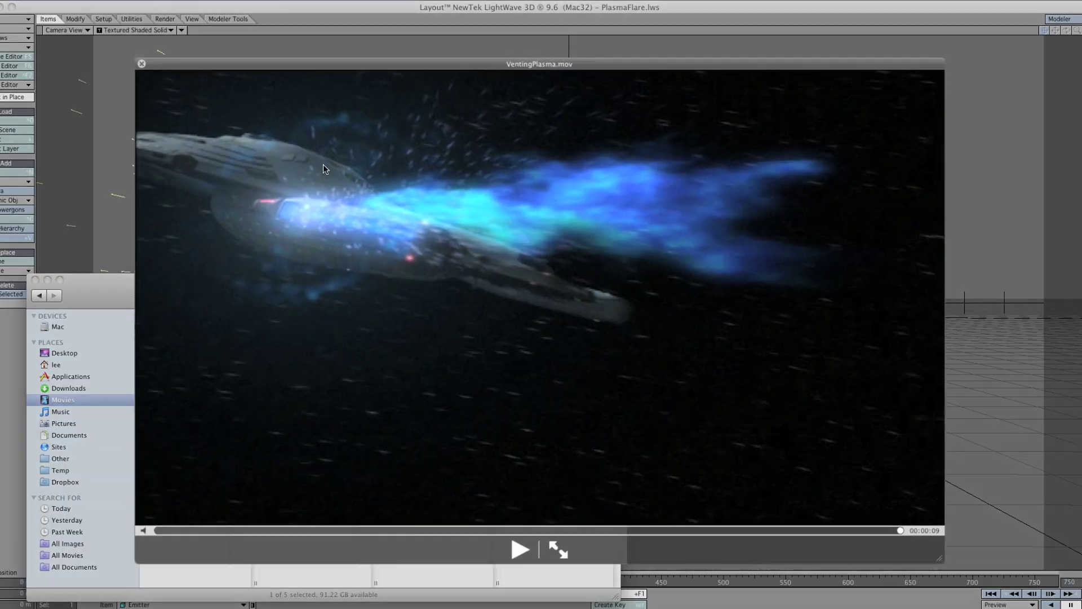
{"action": "key", "text": "super+equal"}
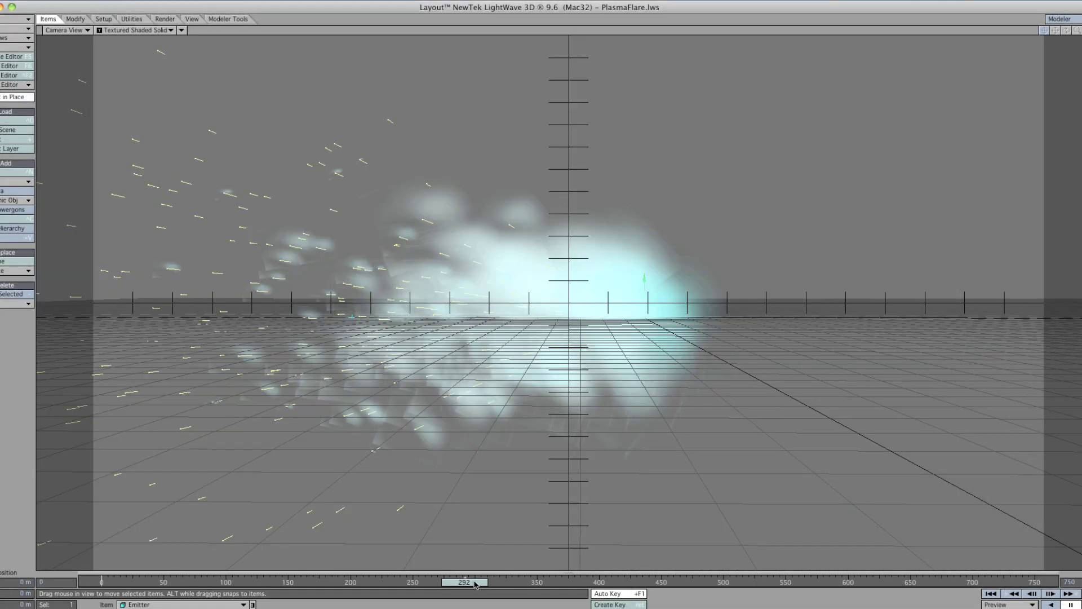
Move the timeline to frame 262 and render that frame of the plasma particles.
{"action": "left_click_drag", "start_coordinate": [475, 584], "coordinate": [427, 585]}
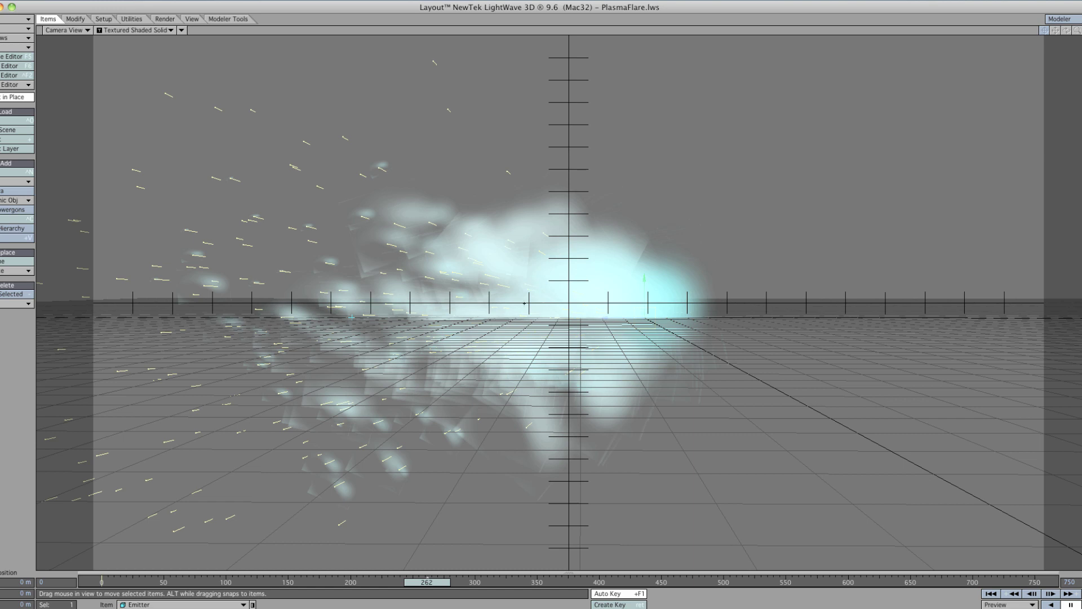
{"action": "key", "text": "F9"}
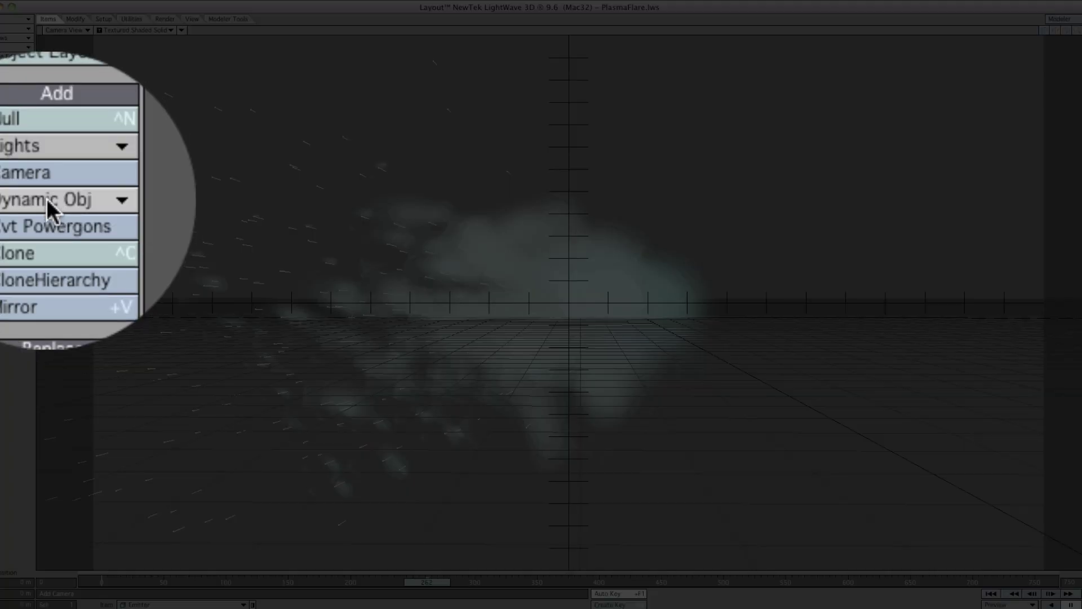
Add an HV particle emitter named Plasma to the scene.
{"action": "left_click", "coordinate": [20, 200]}
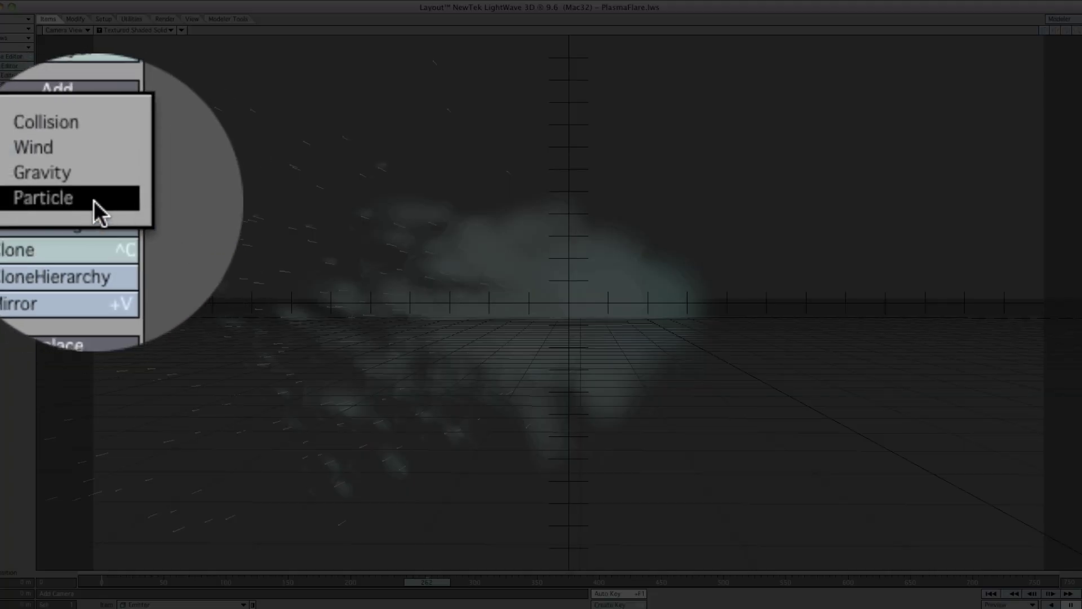
{"action": "left_click", "coordinate": [19, 202]}
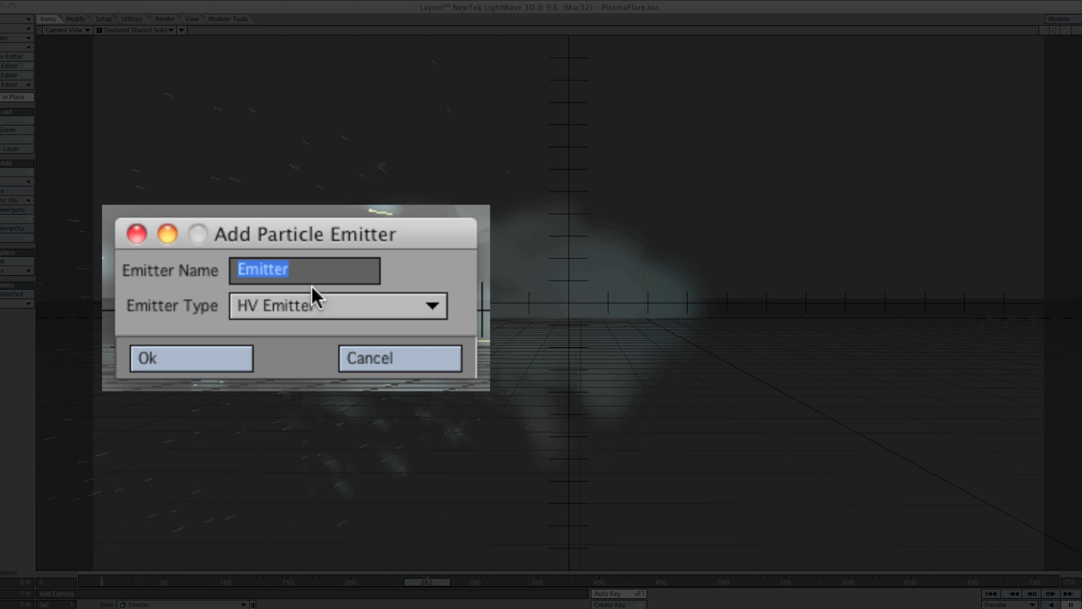
{"action": "type", "text": "Plasma"}
{"action": "key", "text": "Return"}
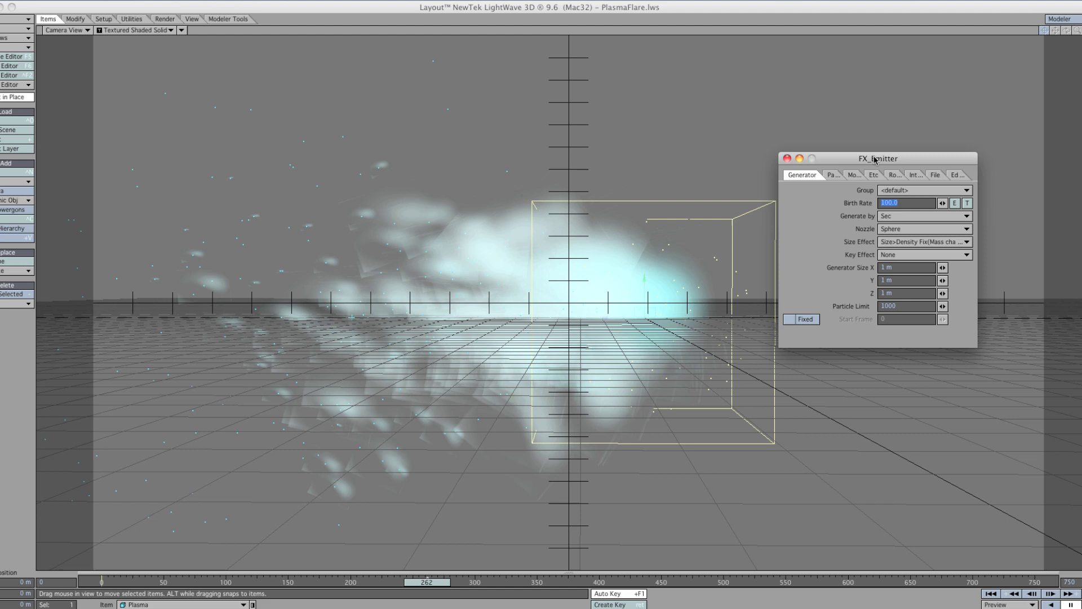
Open the object properties of the existing Emitter and examine its Generator, Particle and Motion dynamics settings.
{"action": "key", "text": "Down"}
{"action": "key", "text": "p"}
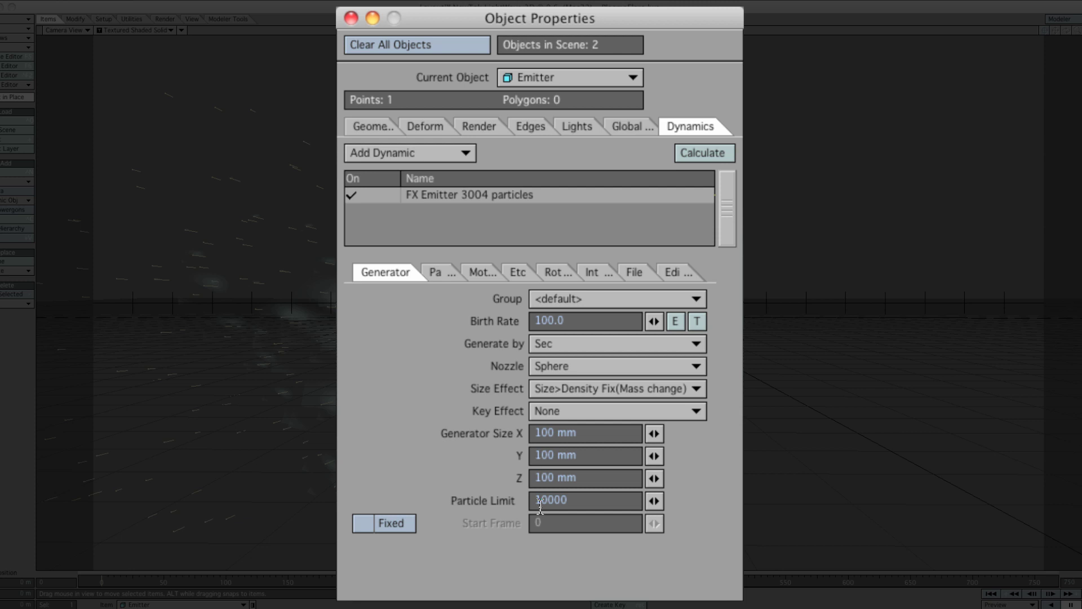
{"action": "left_click", "coordinate": [435, 271]}
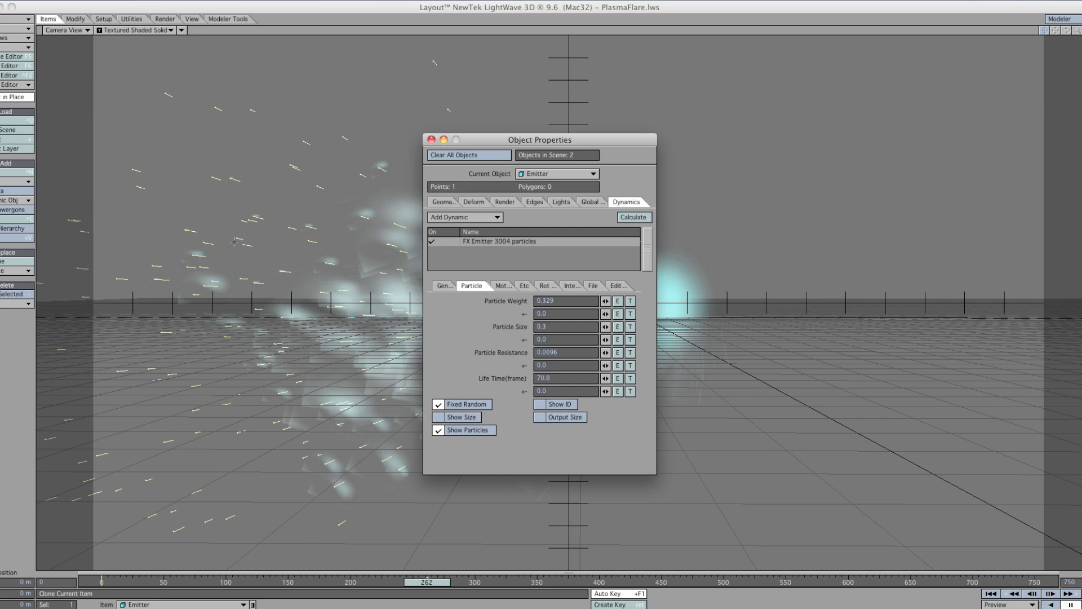
{"action": "left_click", "coordinate": [504, 286]}
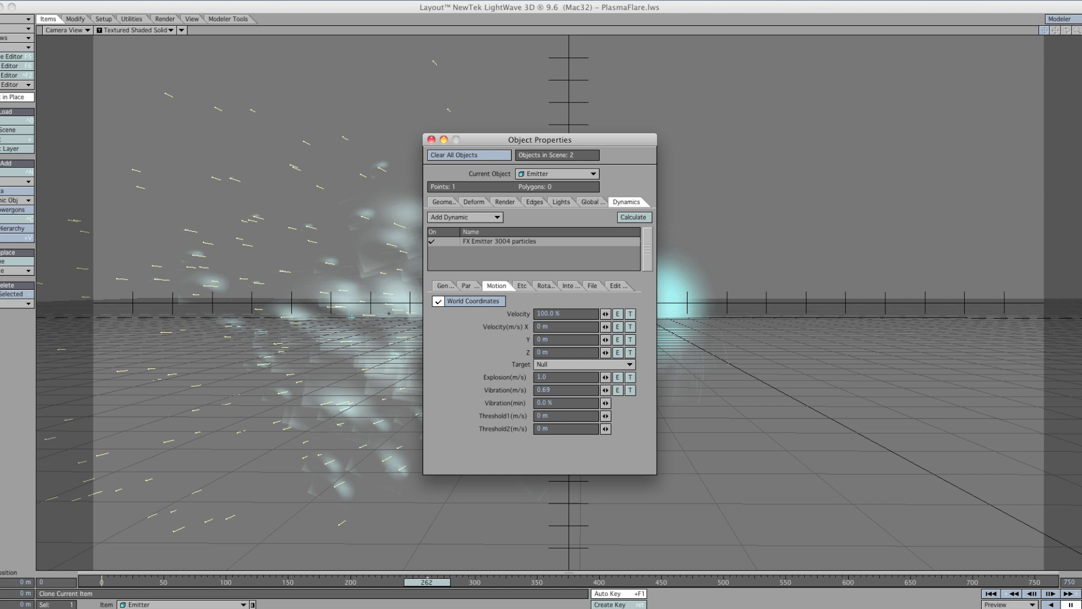
{"action": "left_click", "coordinate": [146, 603]}
{"action": "left_click", "coordinate": [138, 605]}
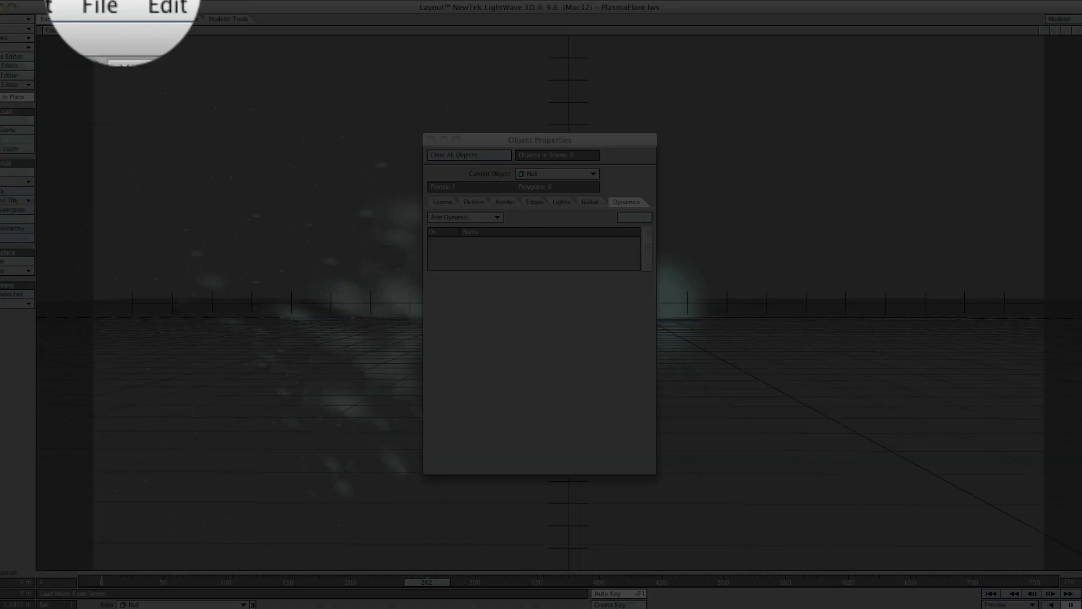
{"action": "left_click", "coordinate": [34, 175]}
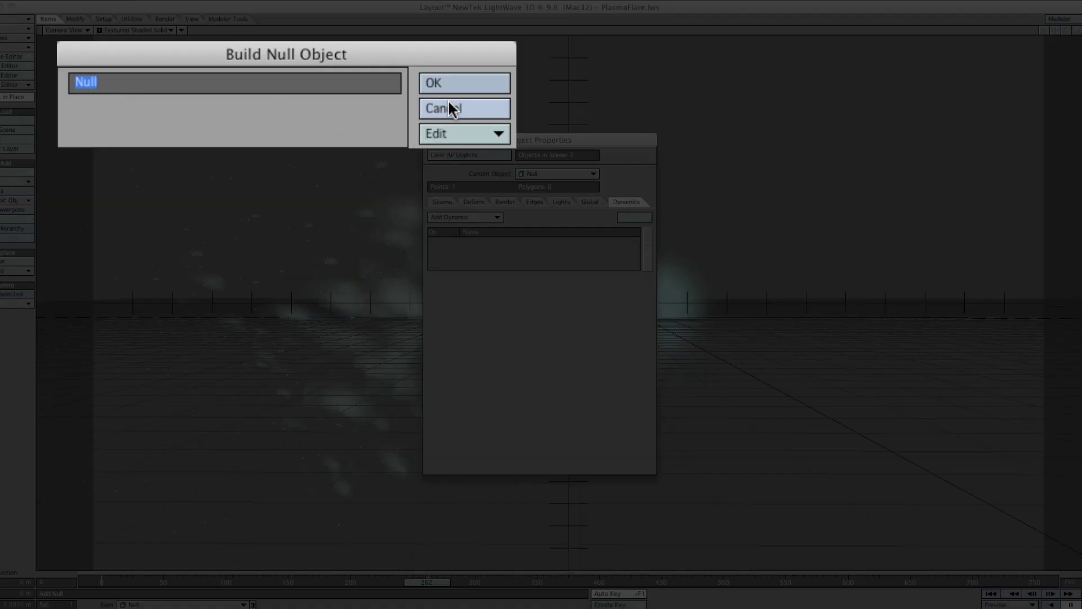
{"action": "left_click", "coordinate": [451, 83]}
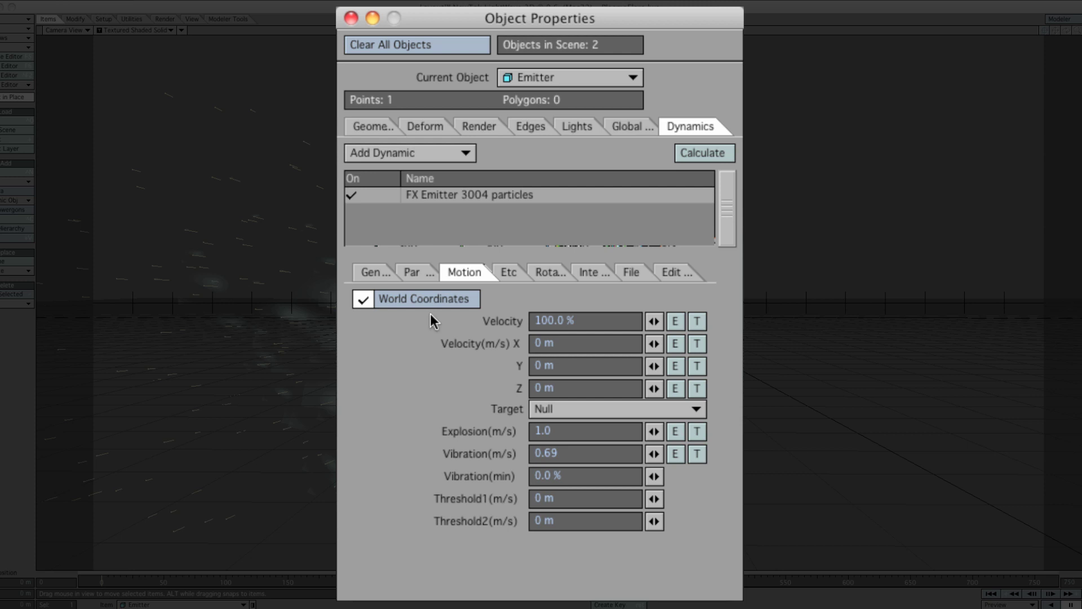
Look over the Emitter's Etc and EditFX dynamics settings, and close the object properties.
{"action": "left_click", "coordinate": [519, 272]}
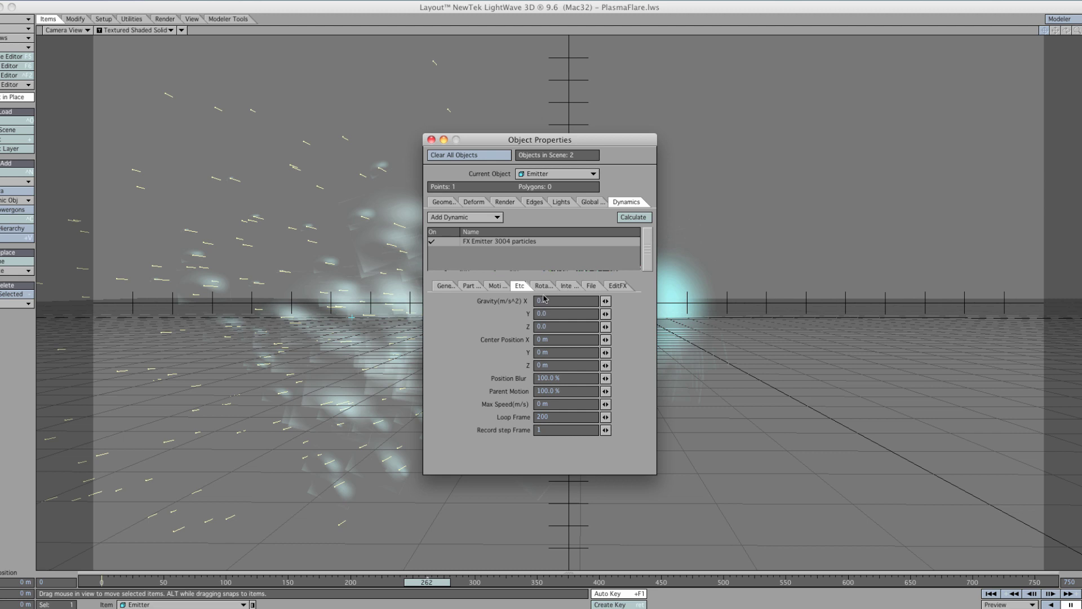
{"action": "left_click", "coordinate": [617, 285]}
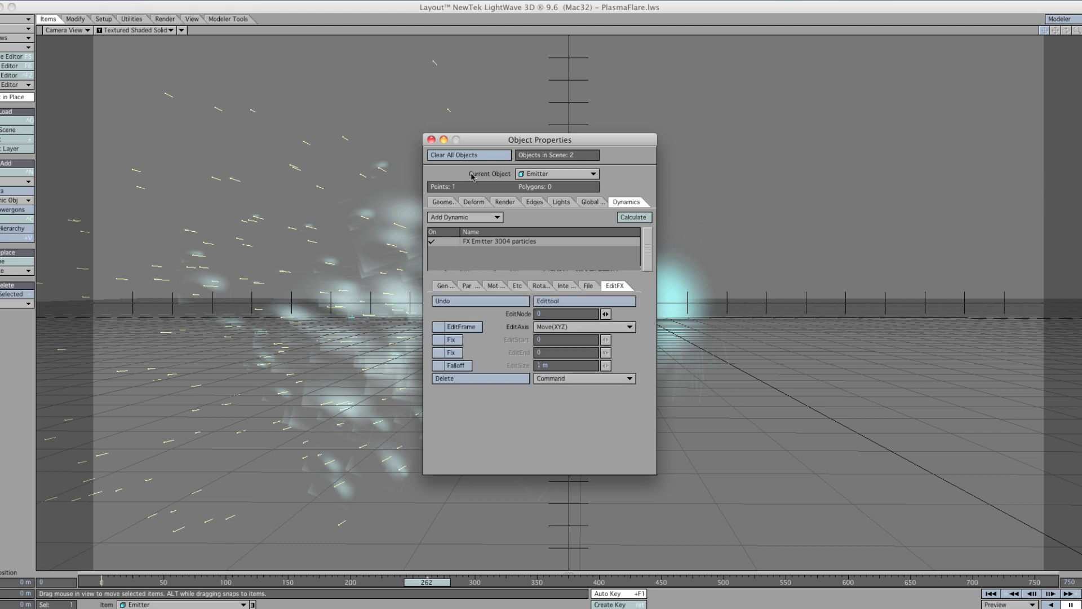
{"action": "left_click", "coordinate": [431, 140]}
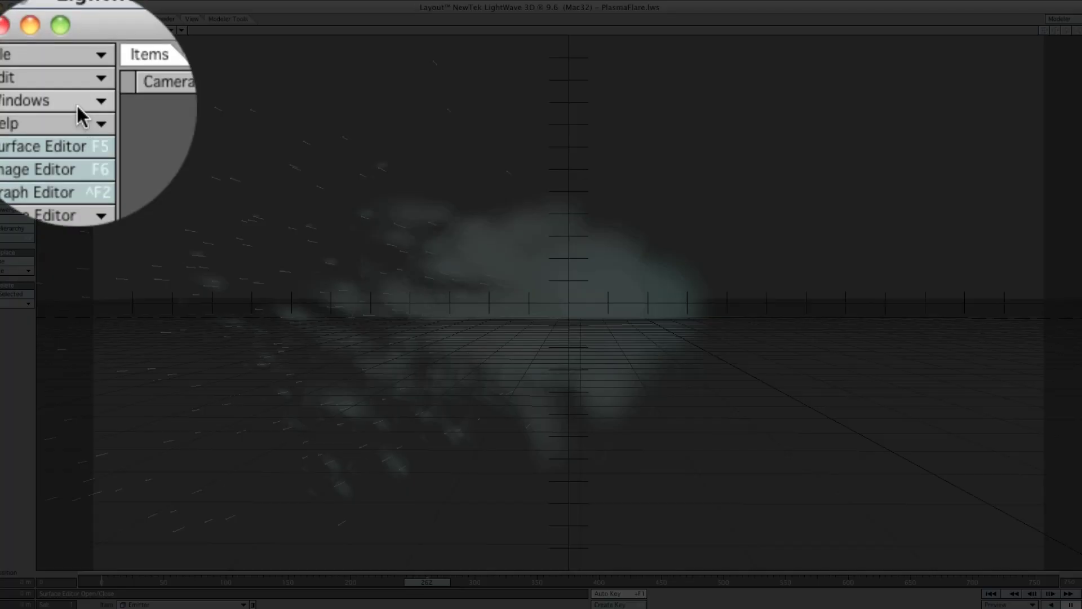
Open the HyperVoxels 3.0 settings from the scene's volumetric effects and place them clear of the Effects window.
{"action": "left_click", "coordinate": [28, 38]}
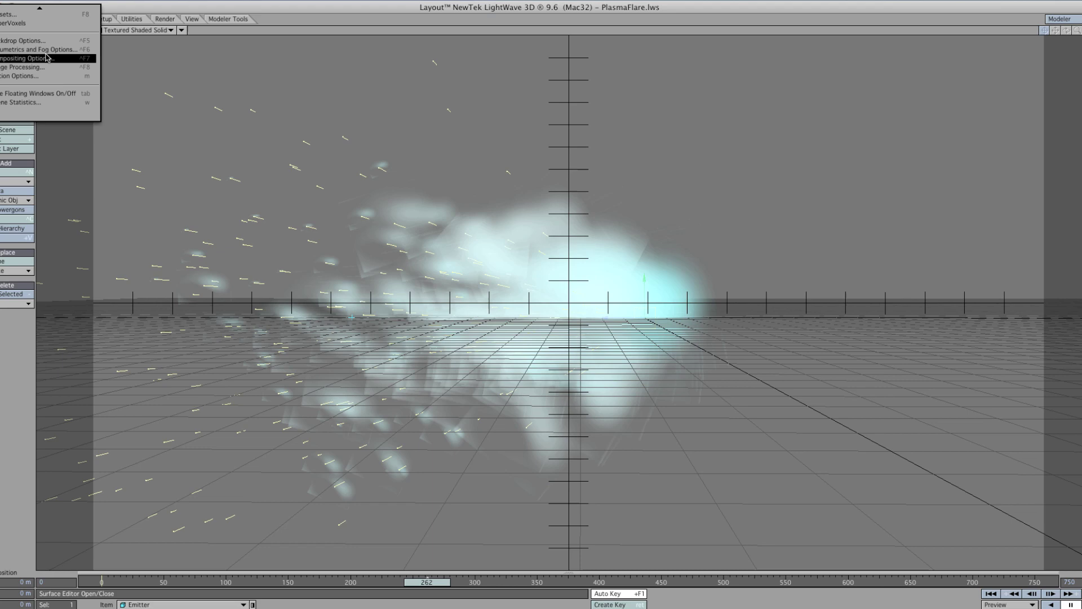
{"action": "left_click", "coordinate": [53, 56]}
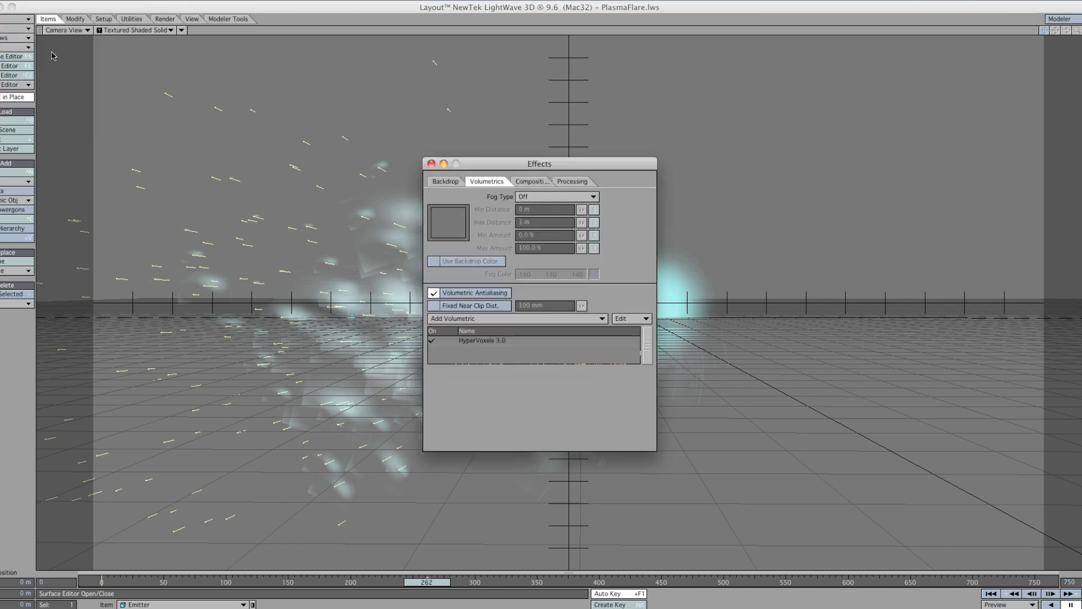
{"action": "double_click", "coordinate": [468, 340]}
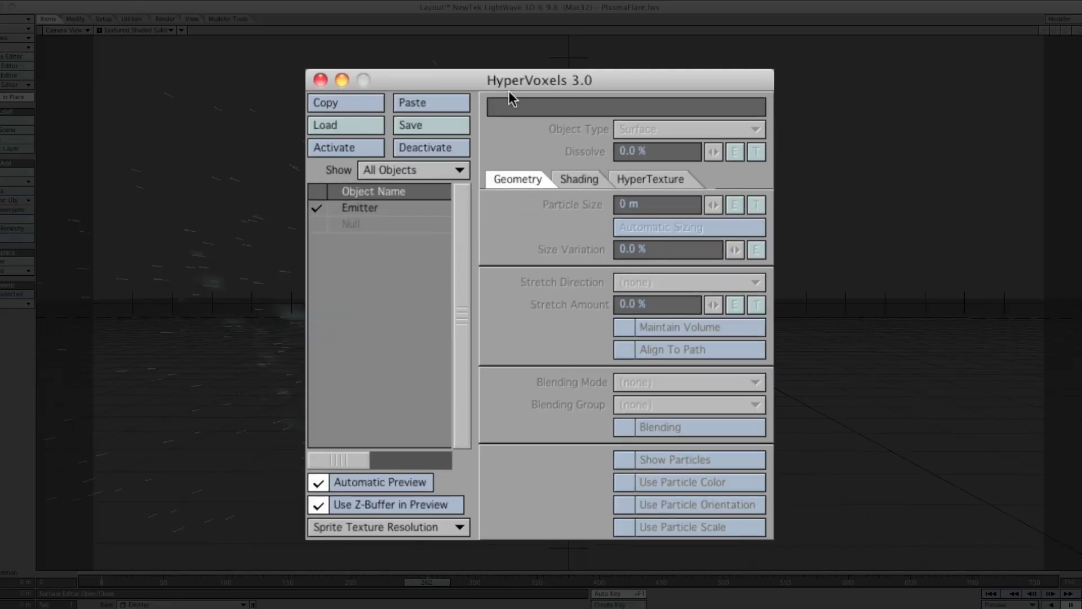
{"action": "left_click_drag", "start_coordinate": [509, 90], "coordinate": [229, 9]}
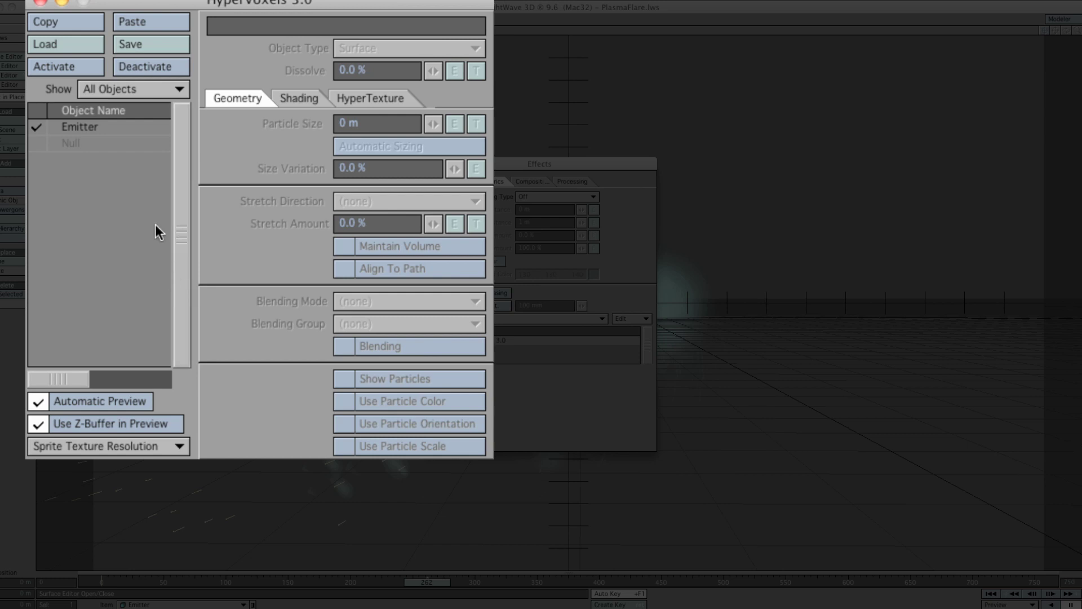
Select the Emitter in the HyperVoxels object list and set its Stretch Direction to Velocity.
{"action": "left_click", "coordinate": [90, 126]}
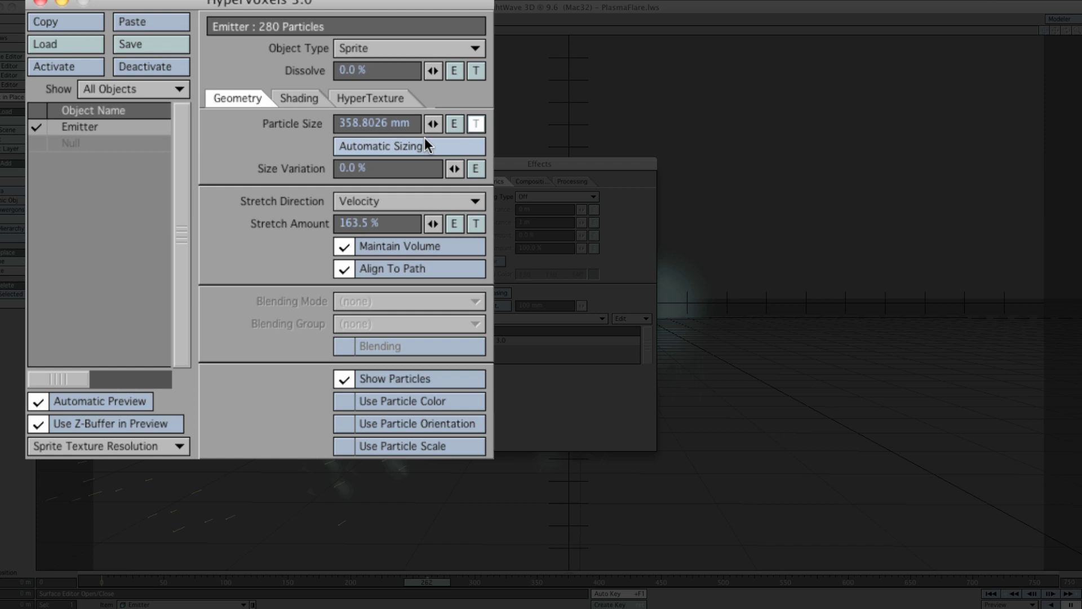
{"action": "left_click", "coordinate": [350, 203]}
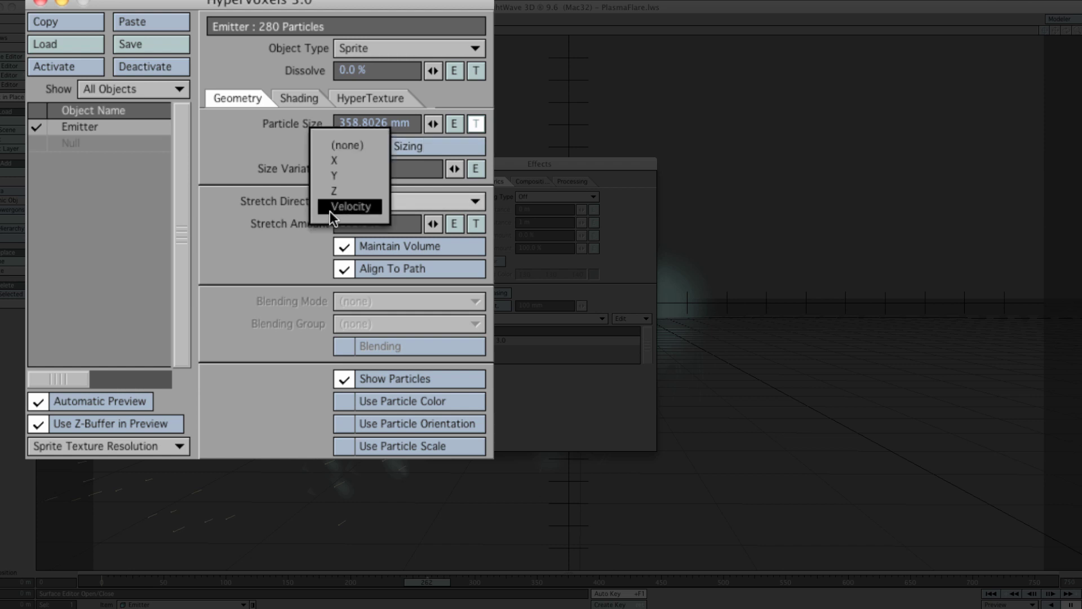
{"action": "left_click", "coordinate": [330, 207]}
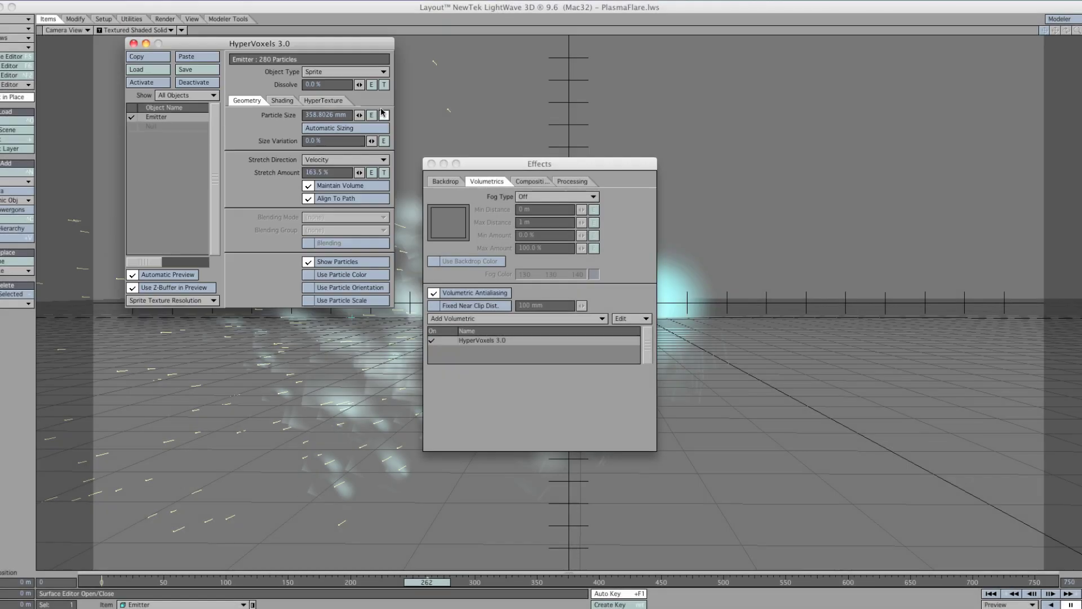
Open the Emitter's Particle Size texture, examine the keys of its Particle Age gradient, and keep the texture.
{"action": "left_click", "coordinate": [383, 114]}
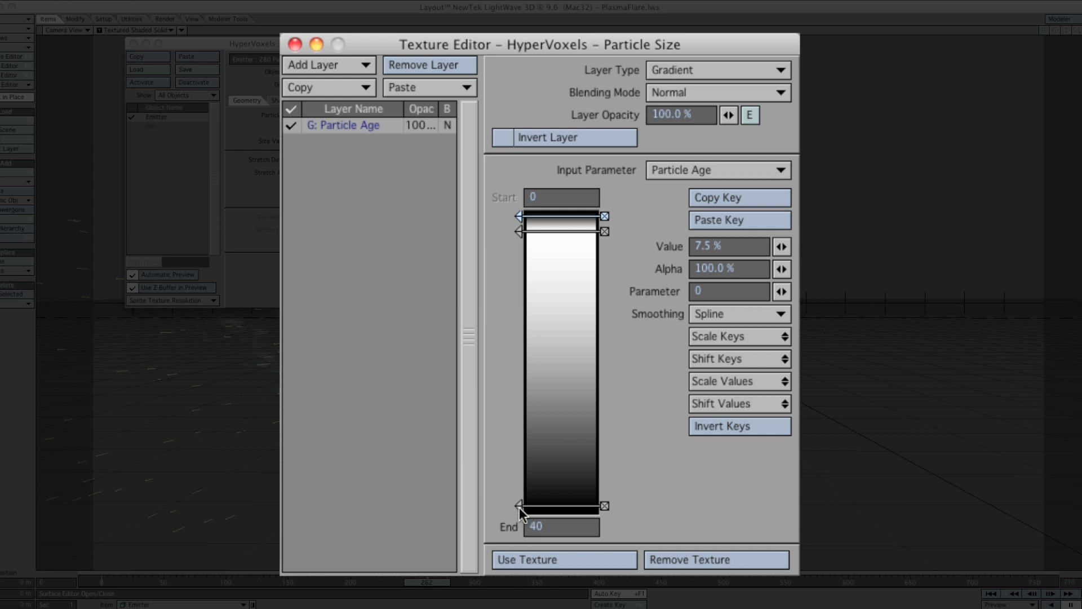
{"action": "left_click", "coordinate": [569, 373]}
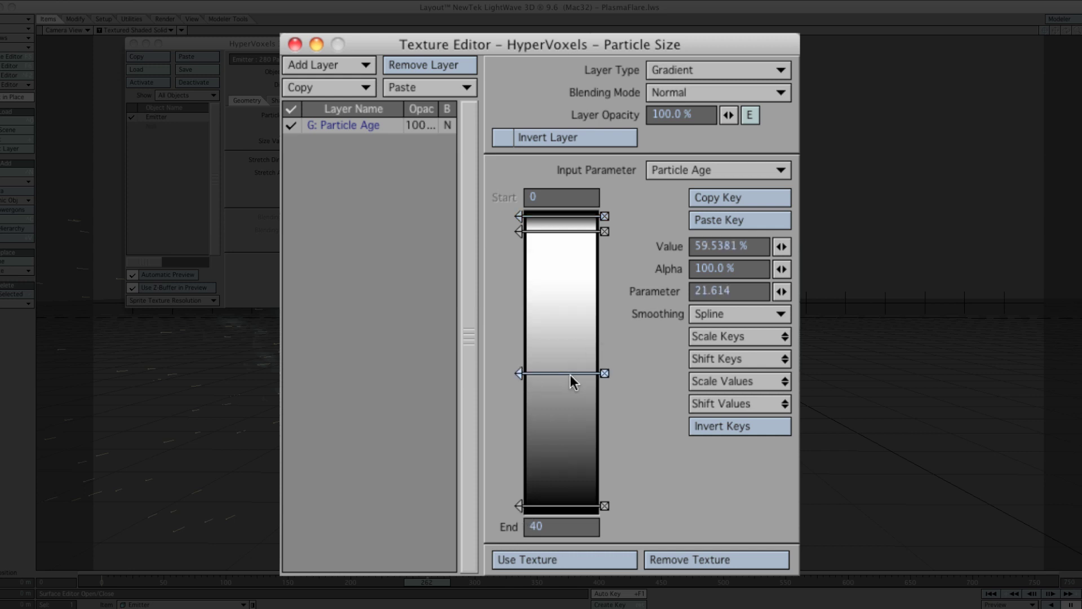
{"action": "left_click", "coordinate": [604, 373]}
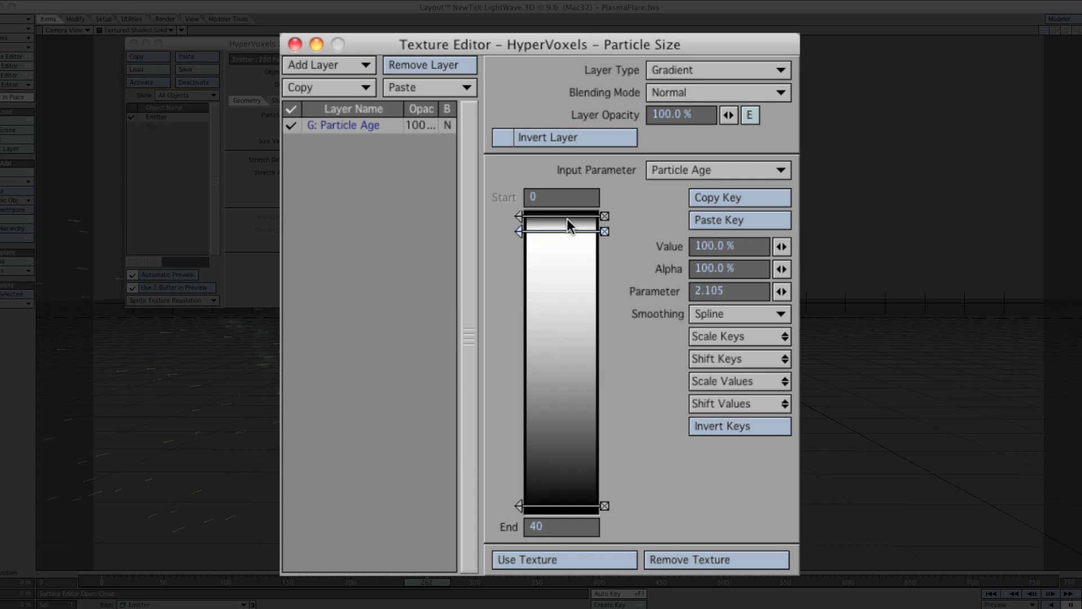
{"action": "left_click", "coordinate": [519, 216]}
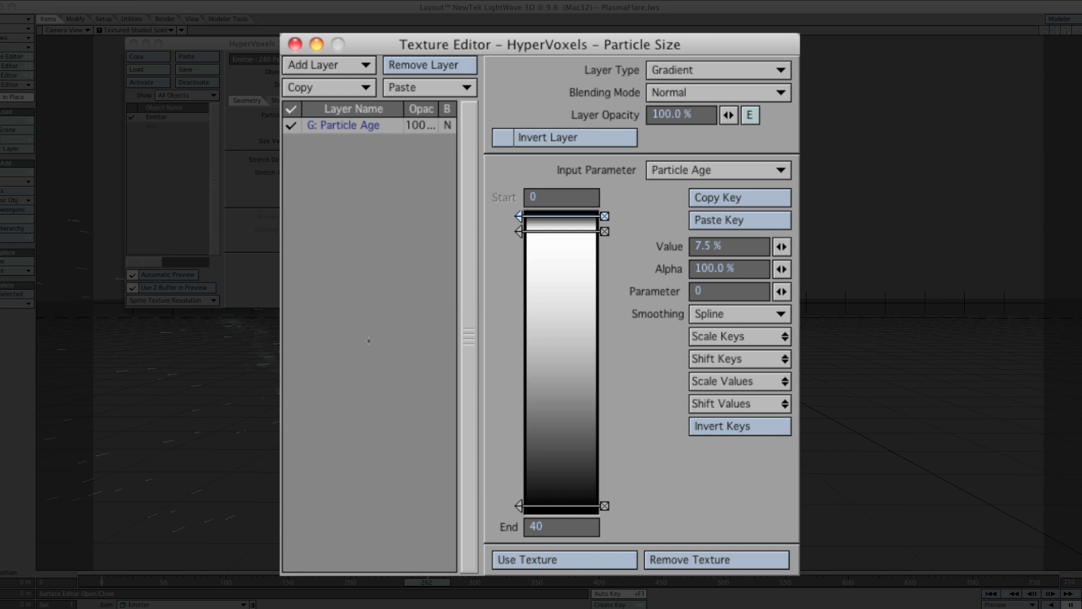
{"action": "left_click", "coordinate": [519, 231]}
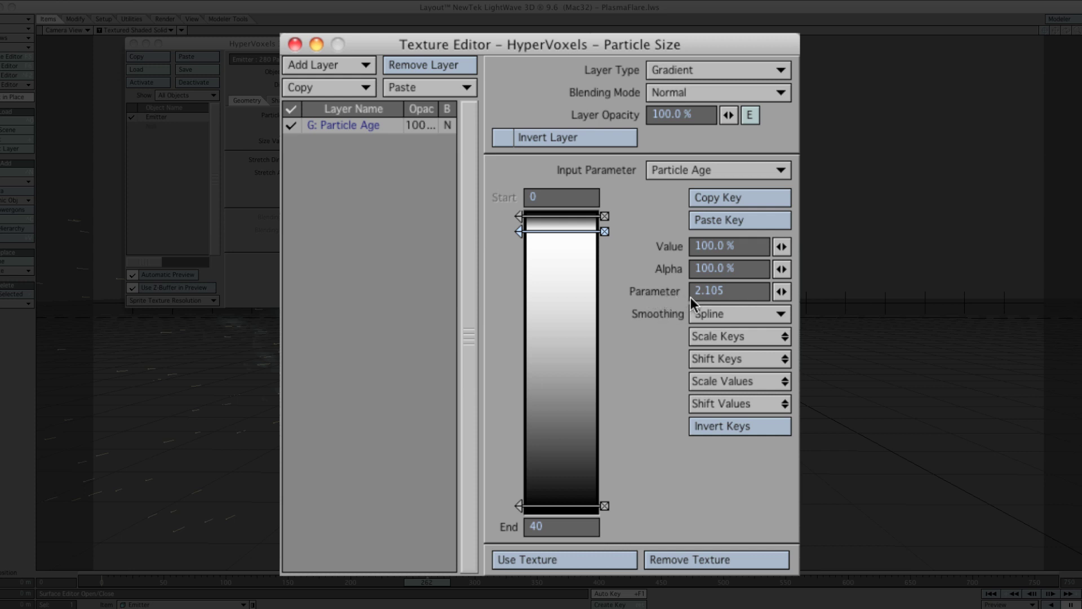
{"action": "left_click", "coordinate": [519, 506]}
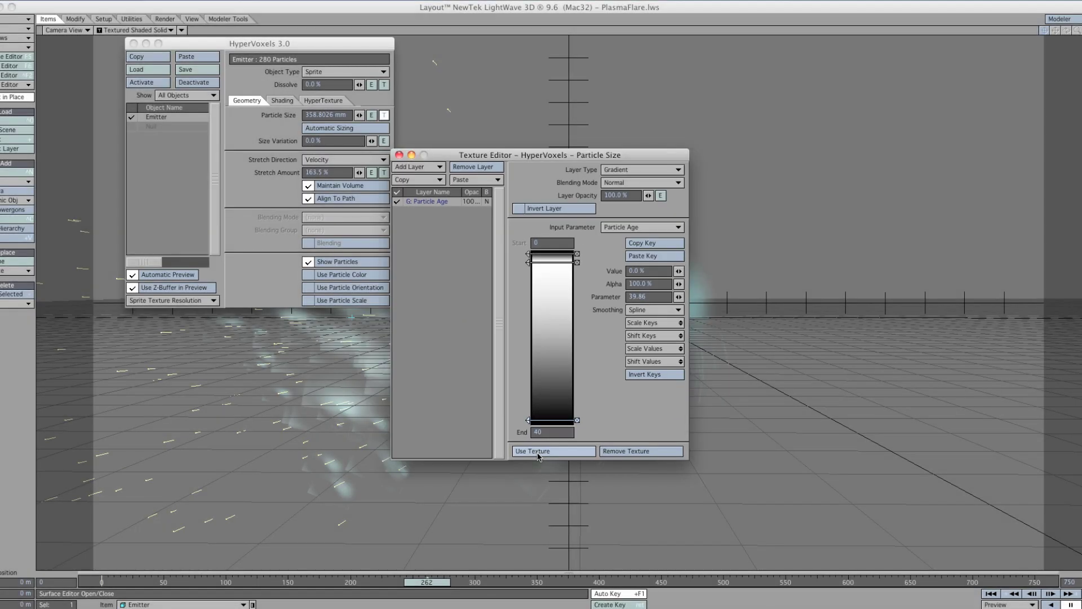
{"action": "left_click", "coordinate": [539, 452]}
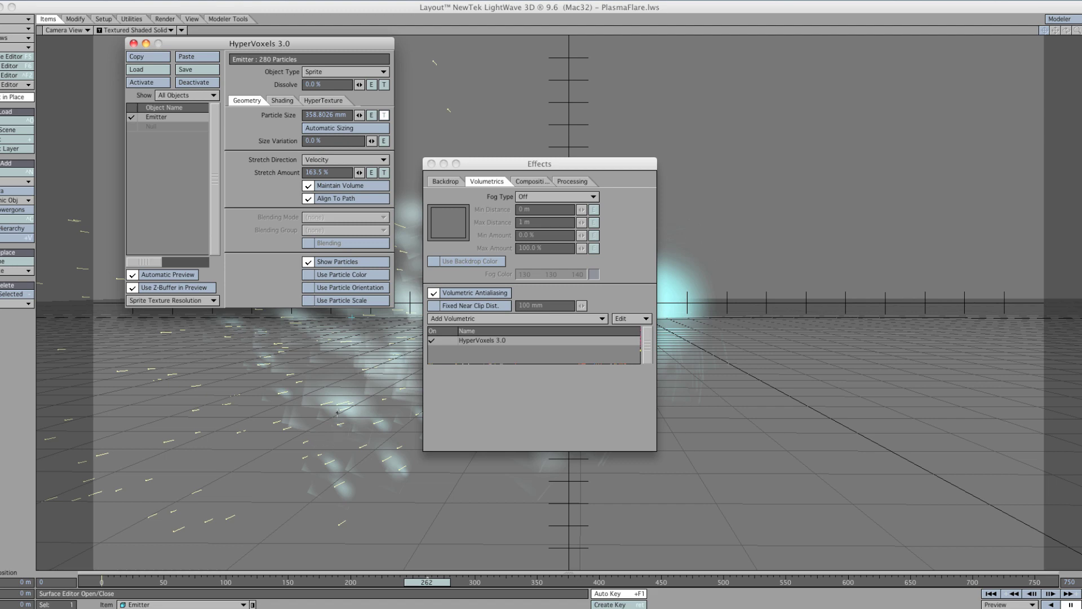
Examine the Emitter's HyperVoxels shading settings, including the light it uses and its color texture.
{"action": "left_click", "coordinate": [282, 103]}
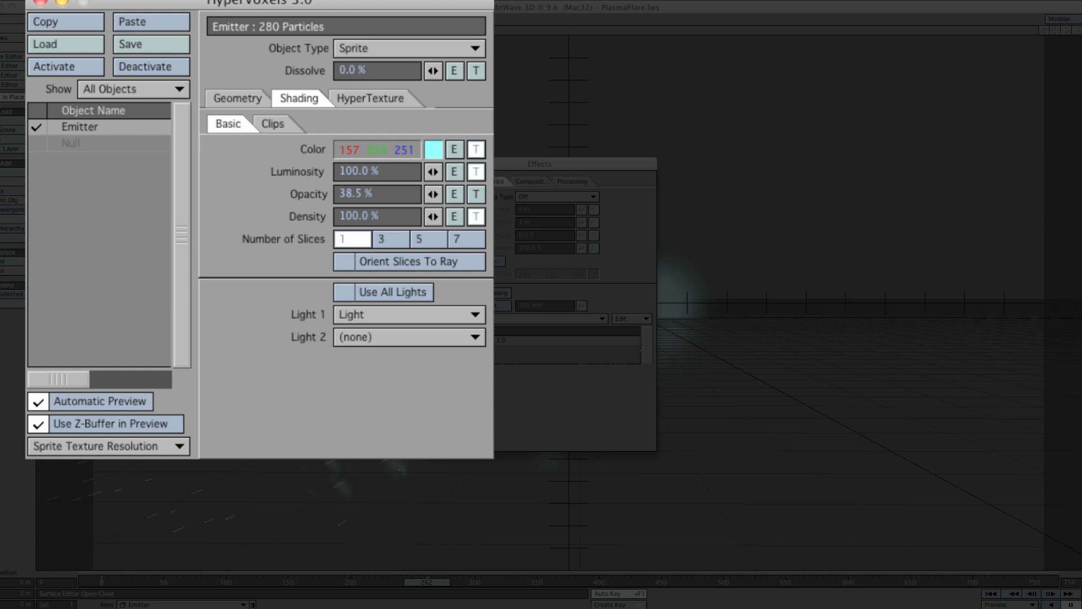
{"action": "left_click", "coordinate": [192, 602]}
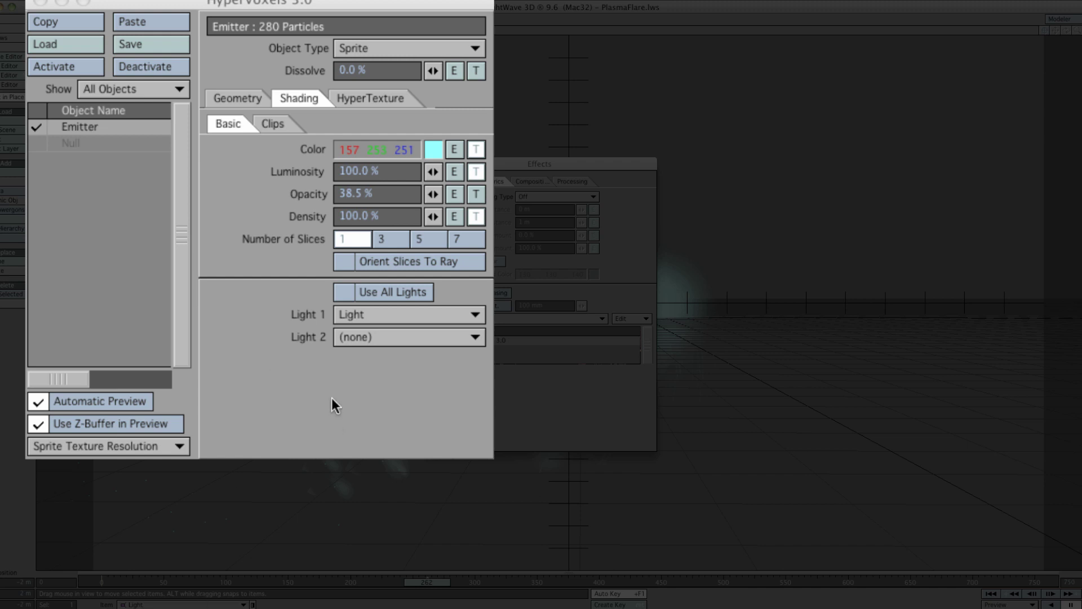
{"action": "left_click", "coordinate": [295, 320]}
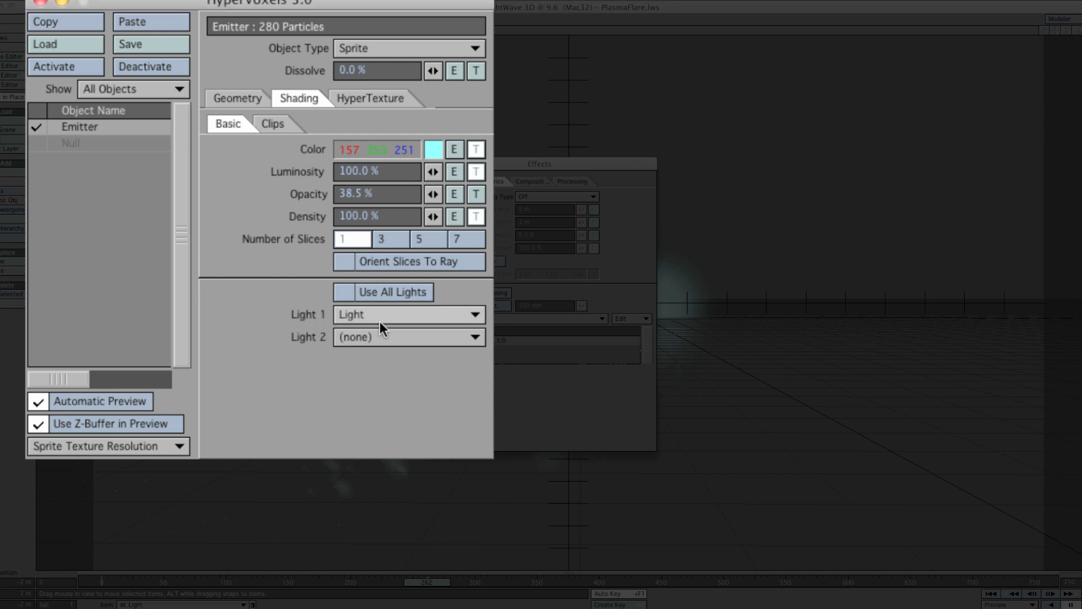
{"action": "left_click", "coordinate": [477, 148]}
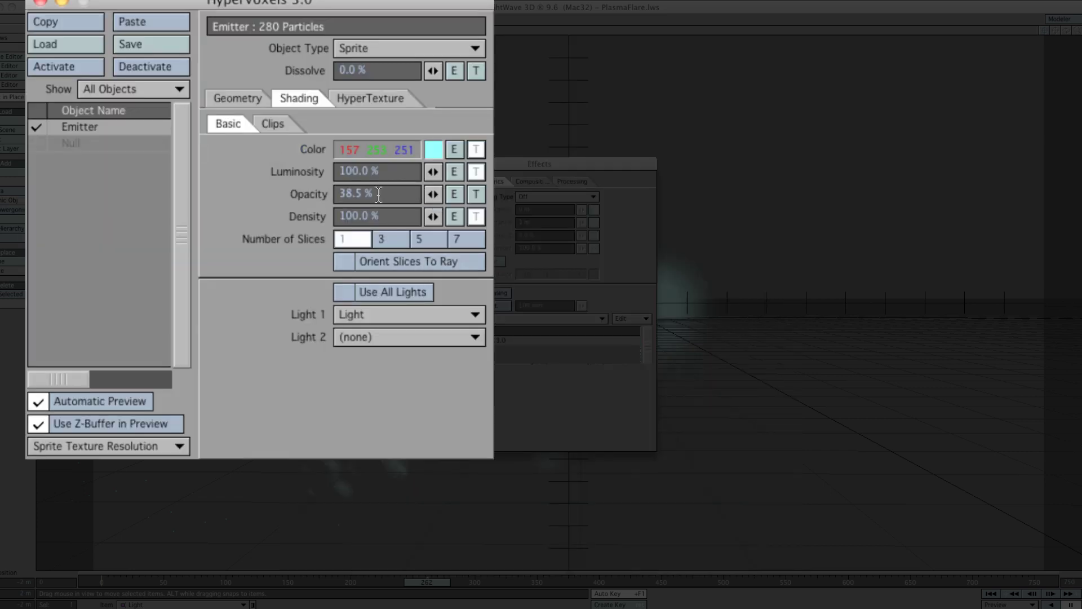
Examine the Emitter's HyperTexture settings, keeping Turbulence as the texture, and check its shading clips and geometry settings.
{"action": "left_click", "coordinate": [355, 99]}
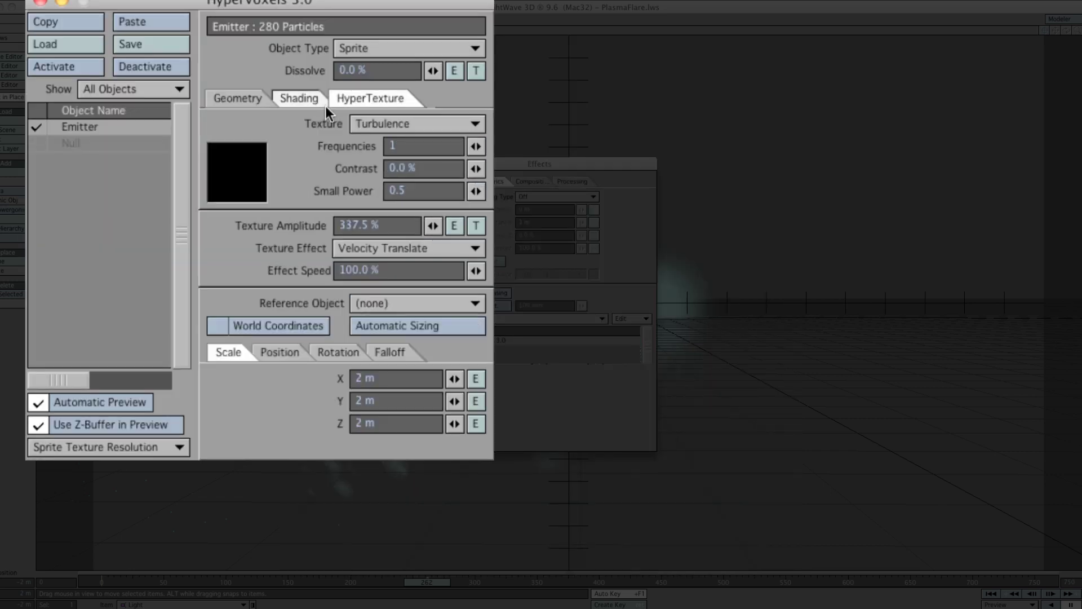
{"action": "left_click", "coordinate": [403, 127]}
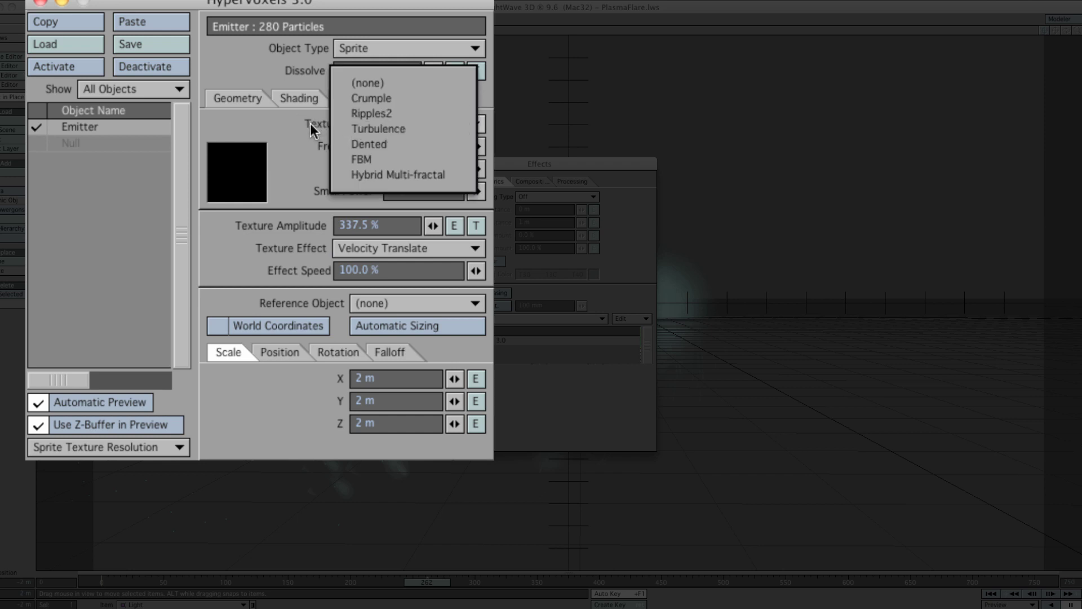
{"action": "left_click", "coordinate": [407, 129]}
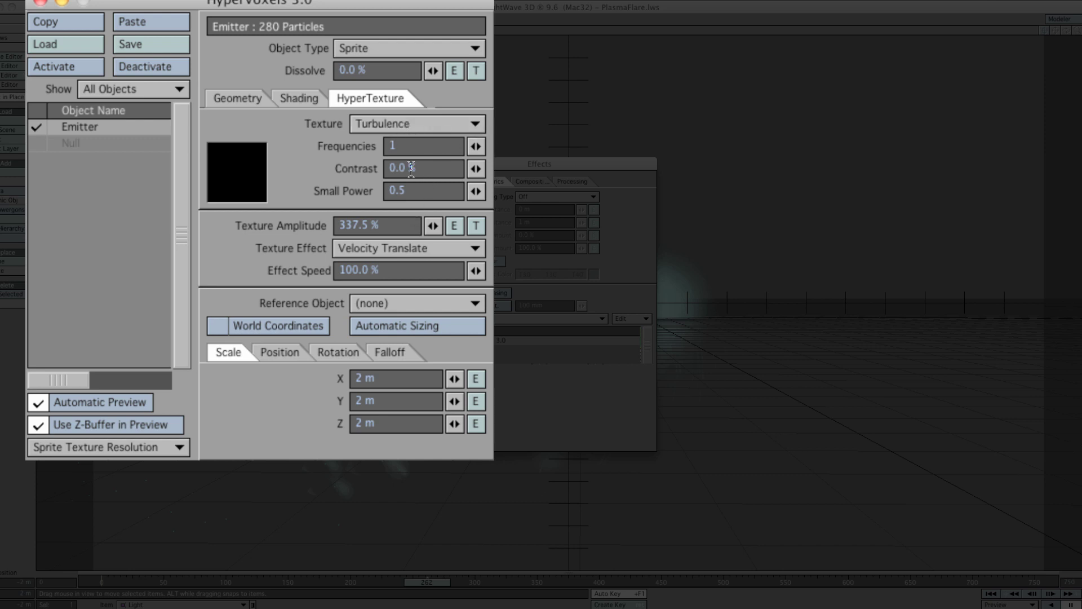
{"action": "left_click", "coordinate": [297, 96]}
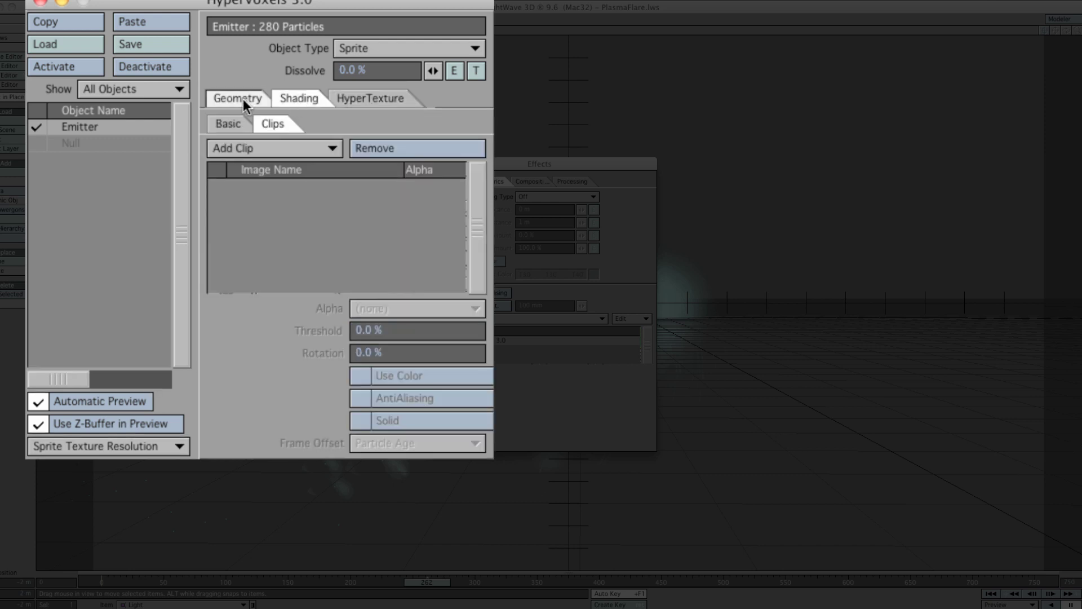
{"action": "left_click", "coordinate": [239, 99]}
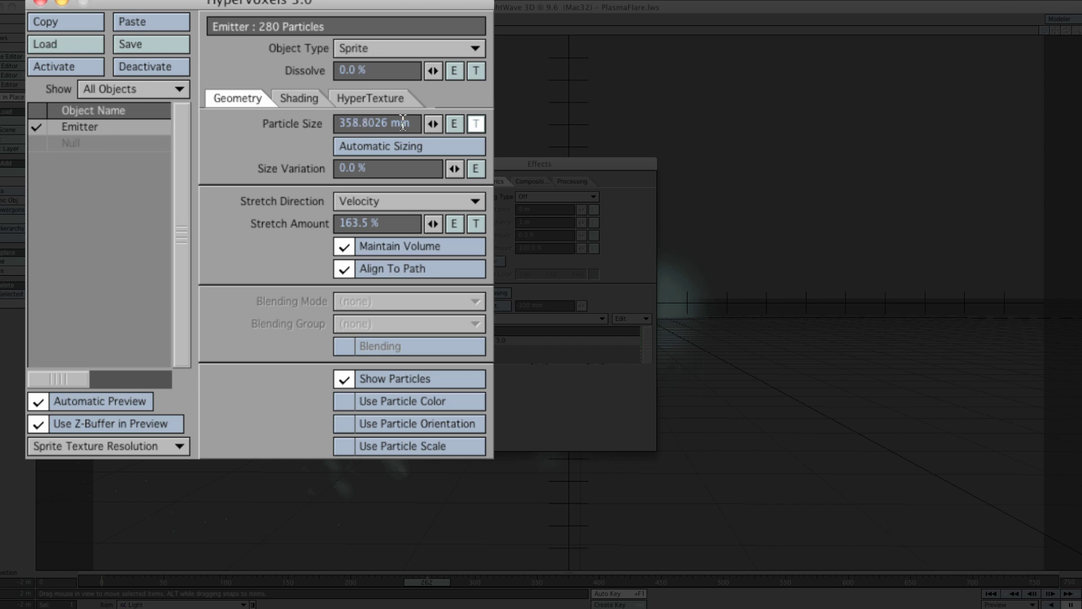
Enlarge the Emitter's particle size to 1.2088 m and try to undo the change.
{"action": "left_click", "coordinate": [433, 141]}
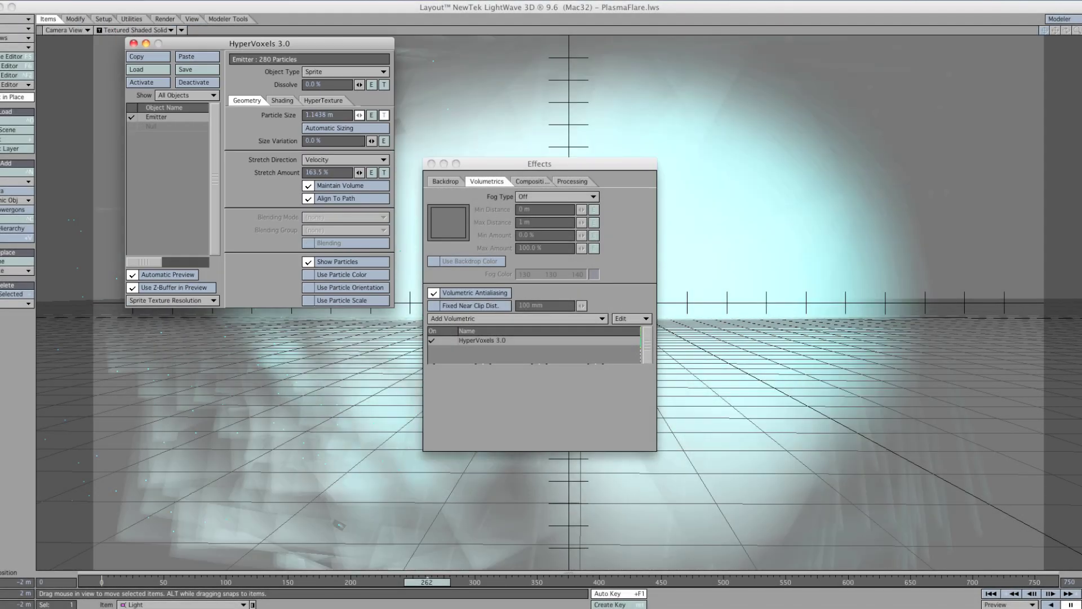
{"action": "left_click_drag", "start_coordinate": [359, 115], "coordinate": [363, 115]}
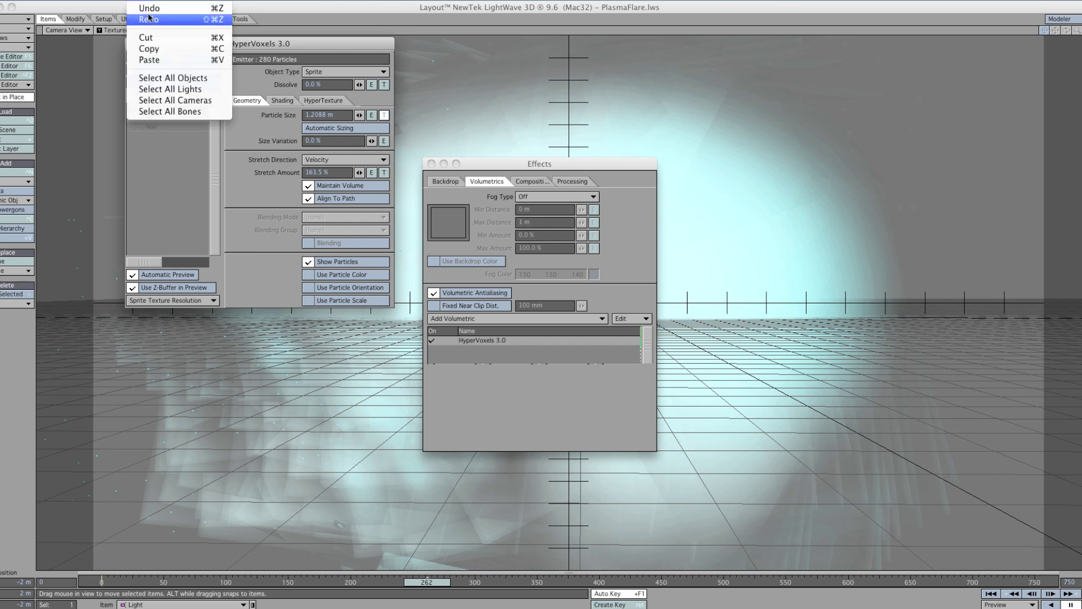
{"action": "left_click", "coordinate": [147, 22]}
{"action": "left_click", "coordinate": [300, 89]}
{"action": "left_click", "coordinate": [116, 2]}
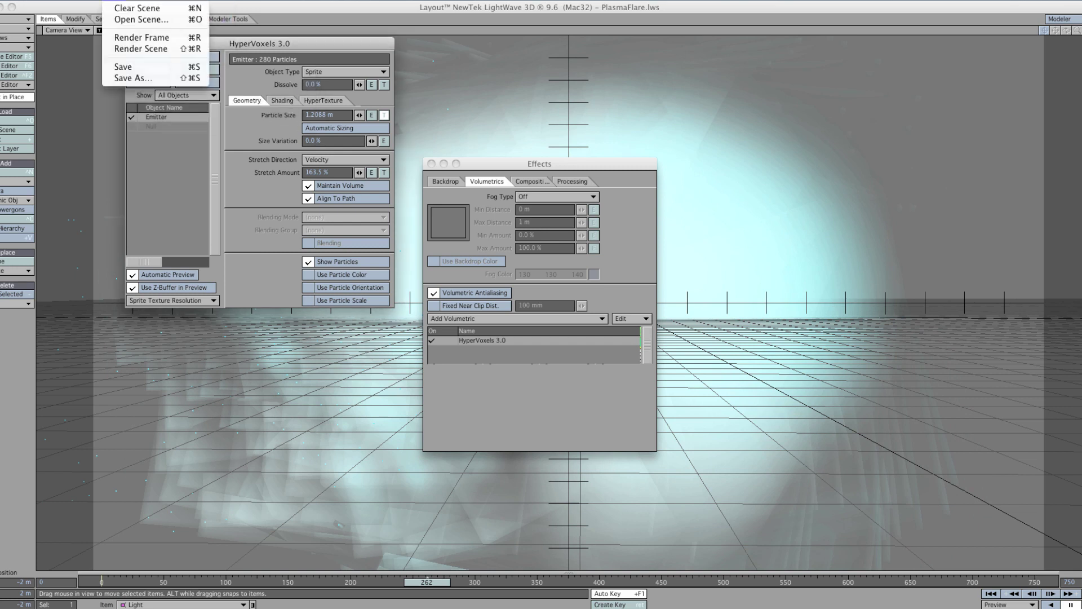
{"action": "left_click", "coordinate": [142, 9]}
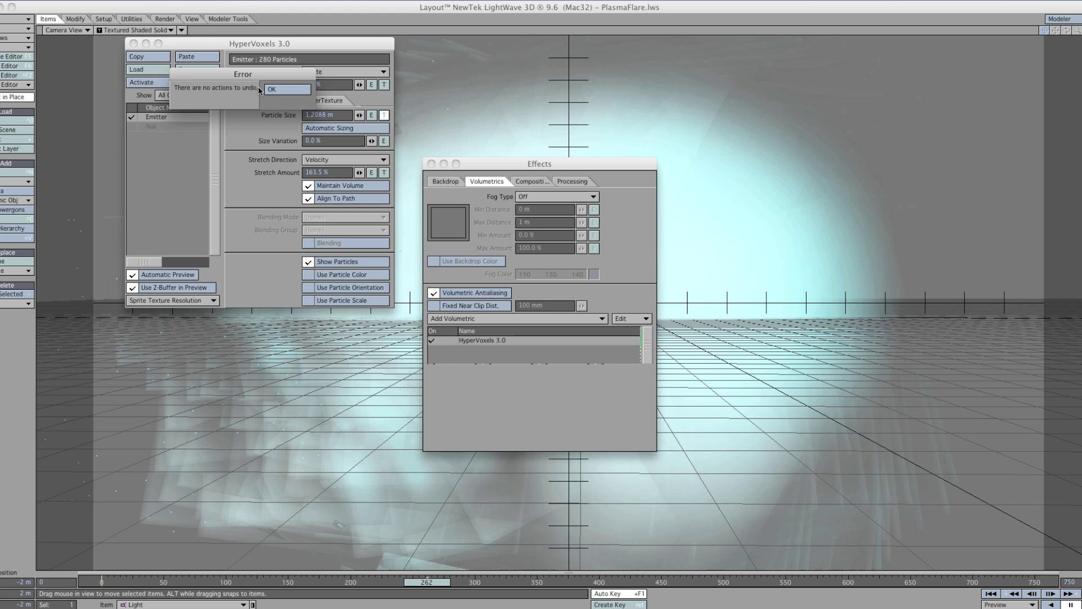
{"action": "left_click", "coordinate": [275, 90]}
Reduce the Emitter's particle size so the sprites form small separate wisps, and close the HyperVoxels and Effects windows.
{"action": "left_click_drag", "start_coordinate": [359, 115], "coordinate": [353, 116]}
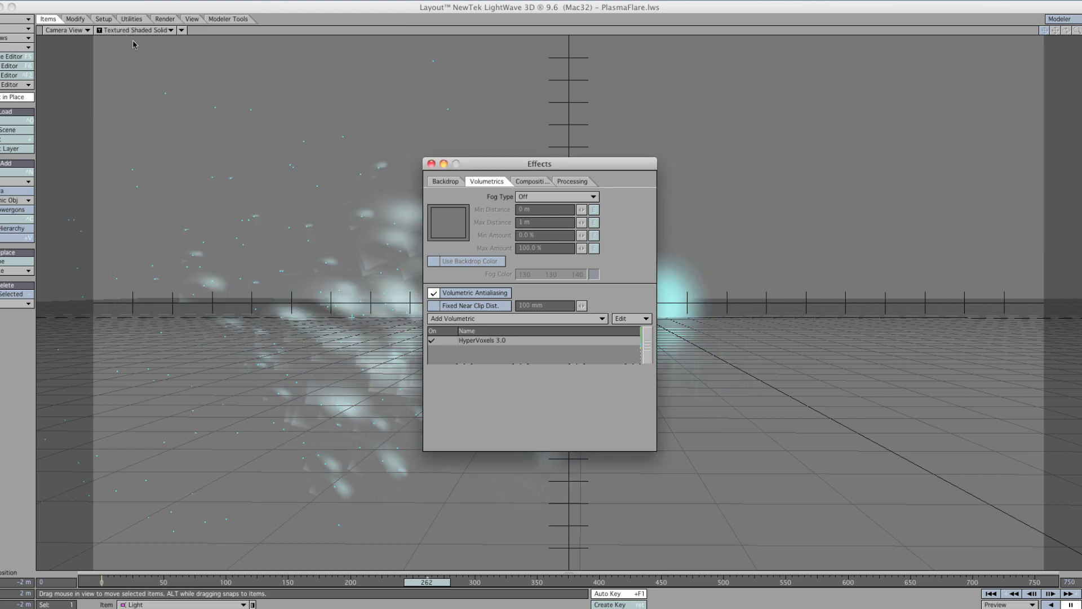
{"action": "left_click", "coordinate": [134, 43]}
{"action": "left_click", "coordinate": [432, 164]}
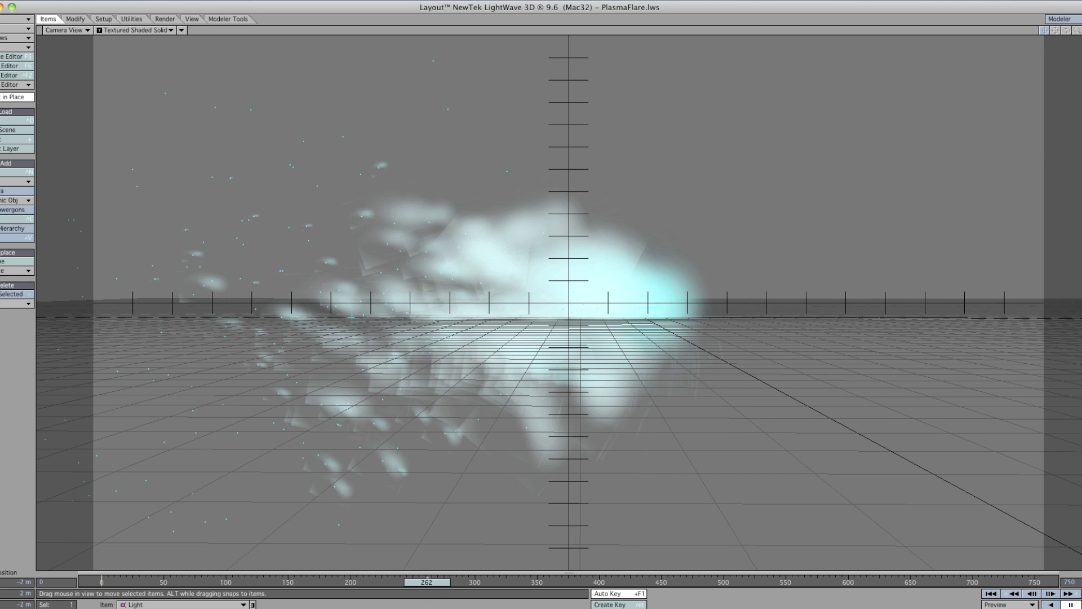
{"action": "mouse_move", "coordinate": [1079, 207]}
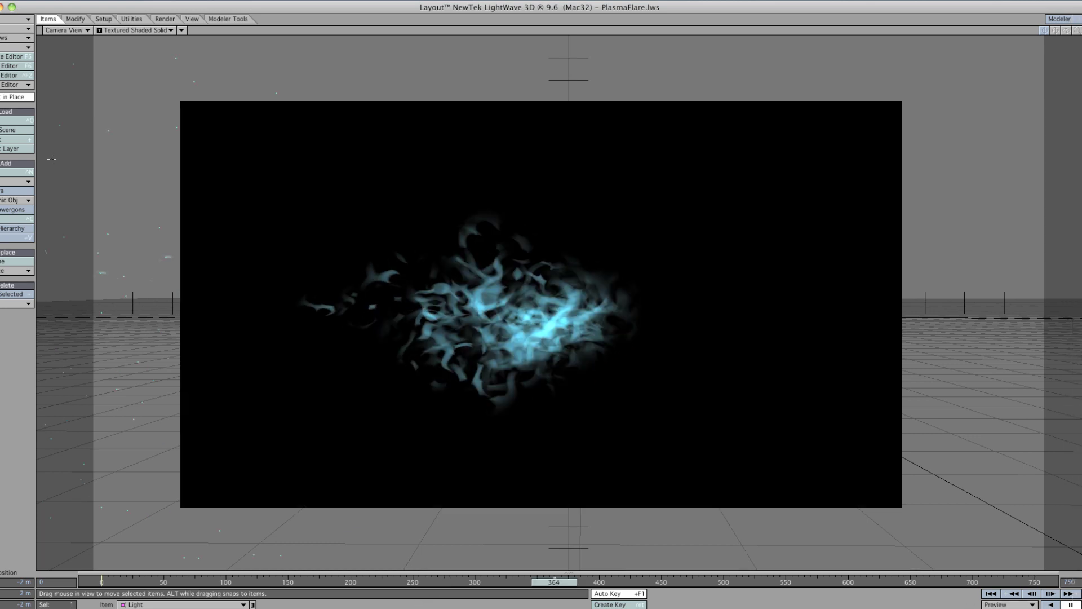